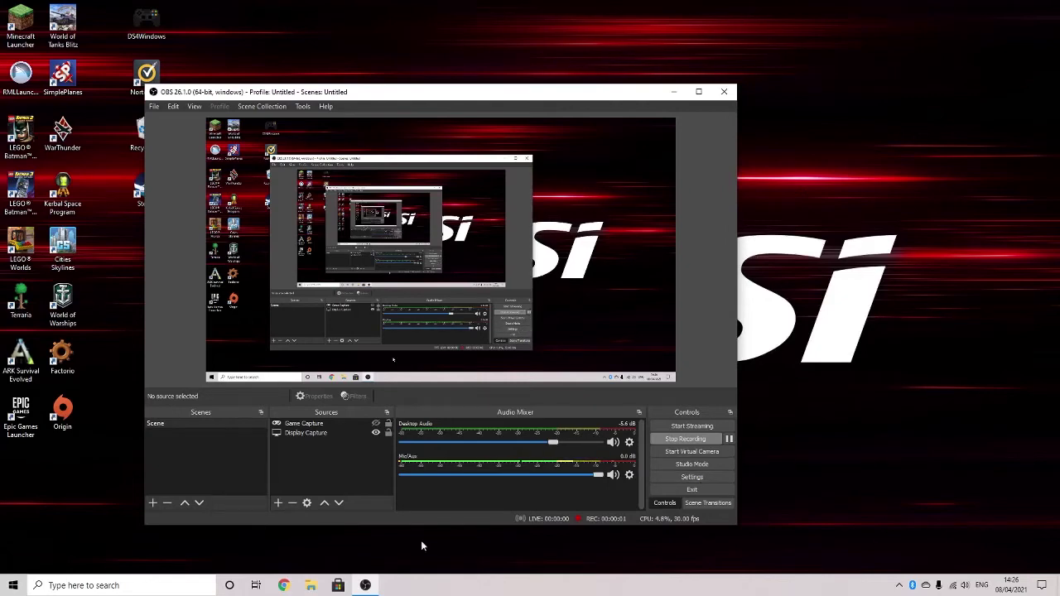
Step: Attempt to change the Pacific Time zone in Date and Time and dismiss the permission error
click(124, 585)
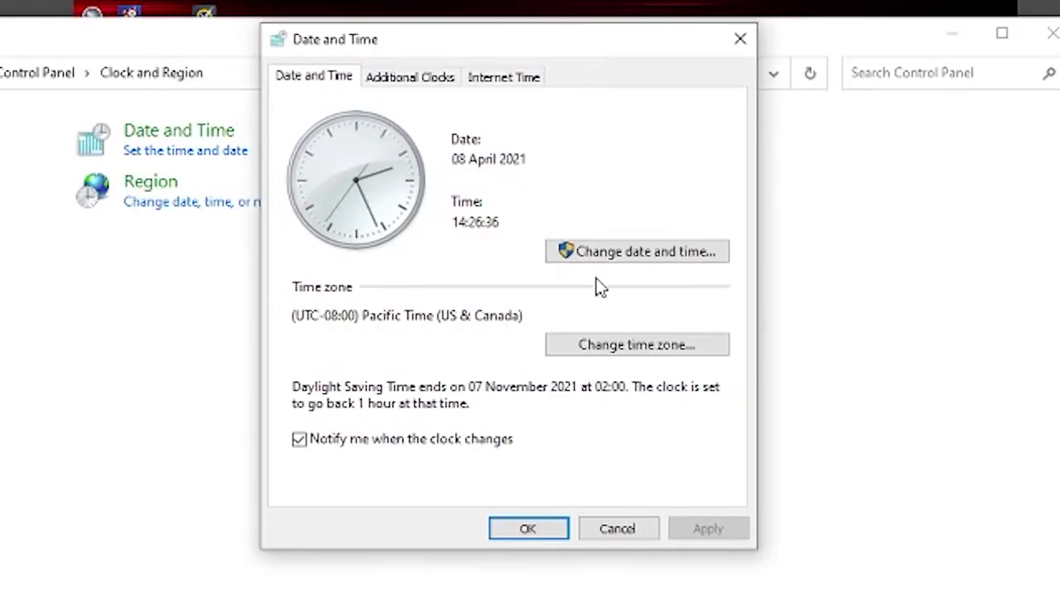
click(654, 344)
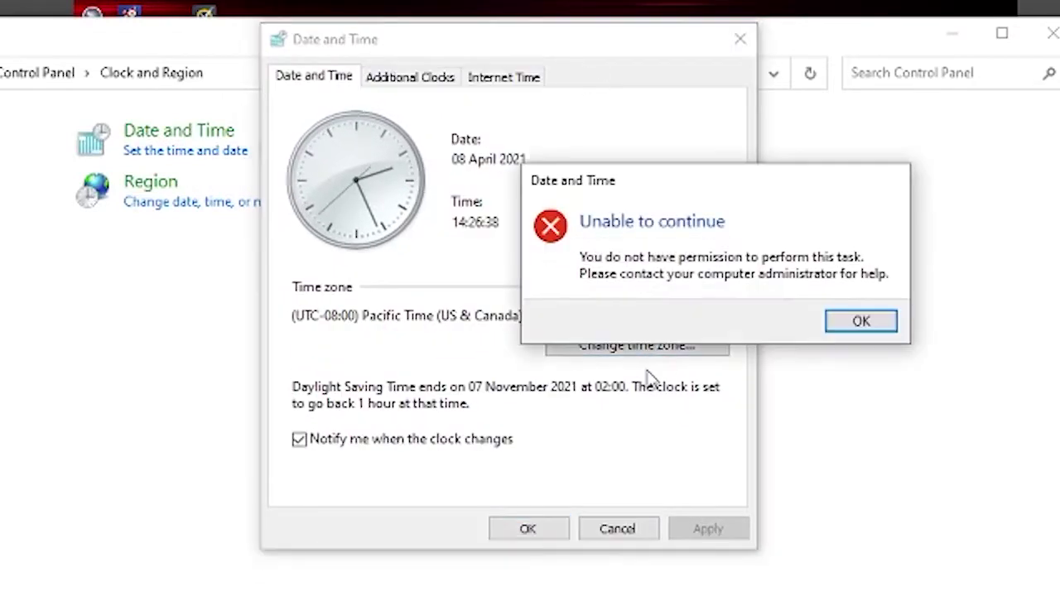
click(858, 324)
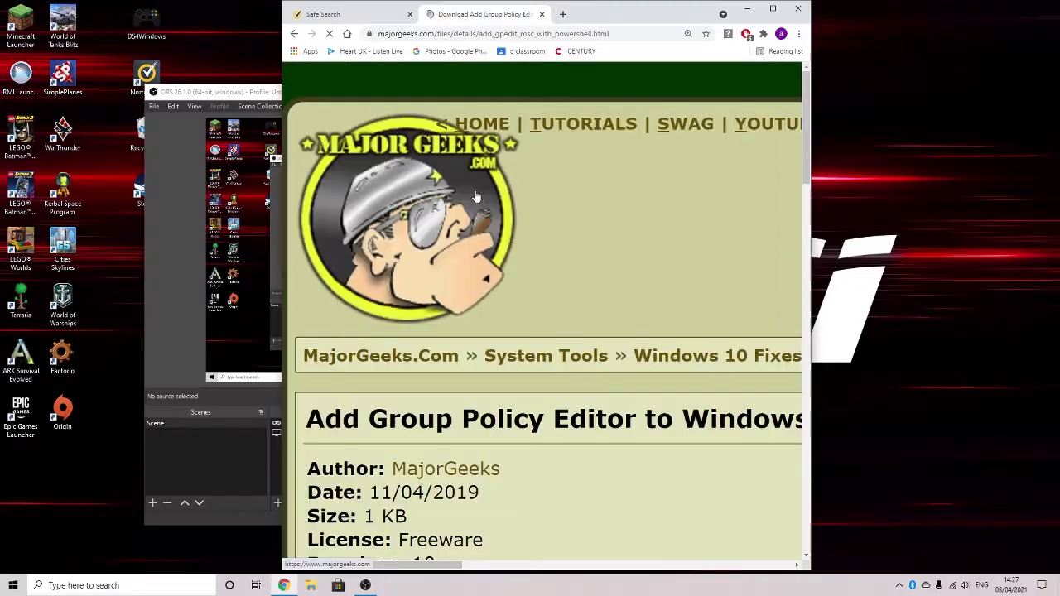
Step: Maximize and zoom out the MajorGeeks Group Policy Editor page, then read its instructions
double_click(643, 15)
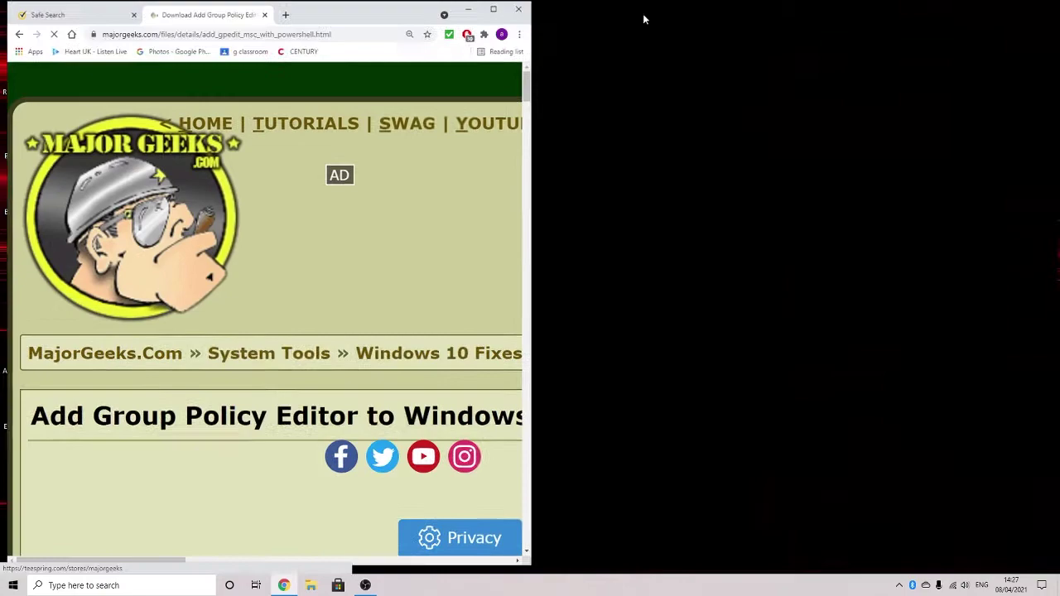
key(ctrl+minus)
key(ctrl+minus)
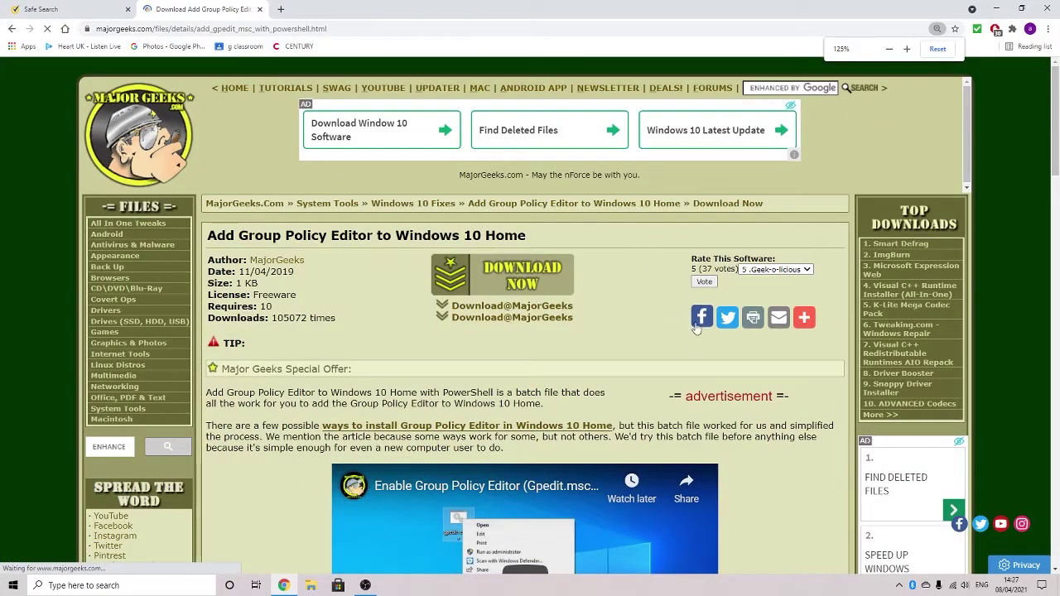
key(alt+Tab)
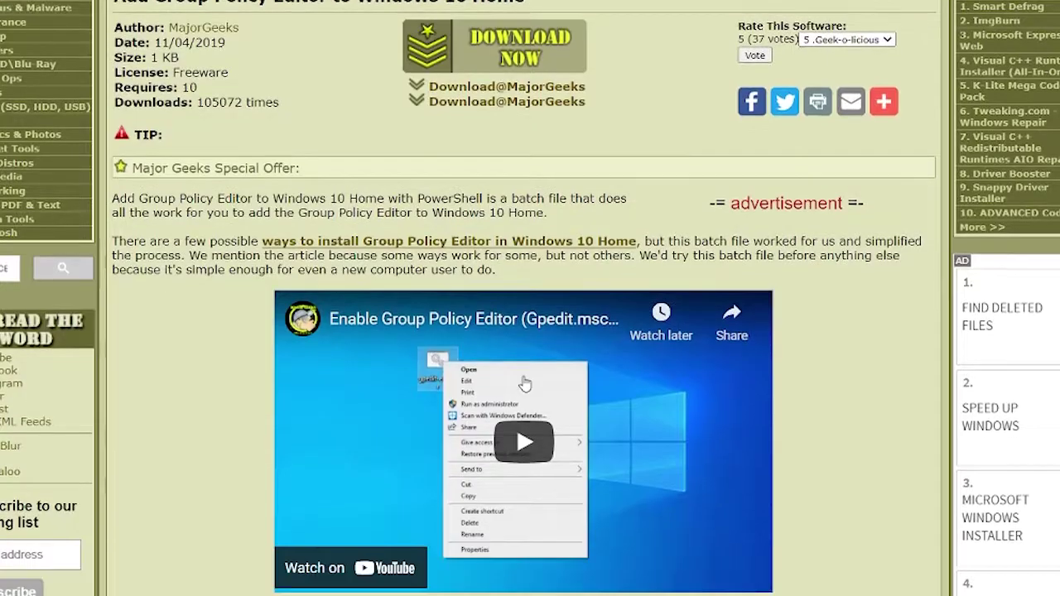
scroll(525, 383, down, 1)
scroll(509, 381, down, 3)
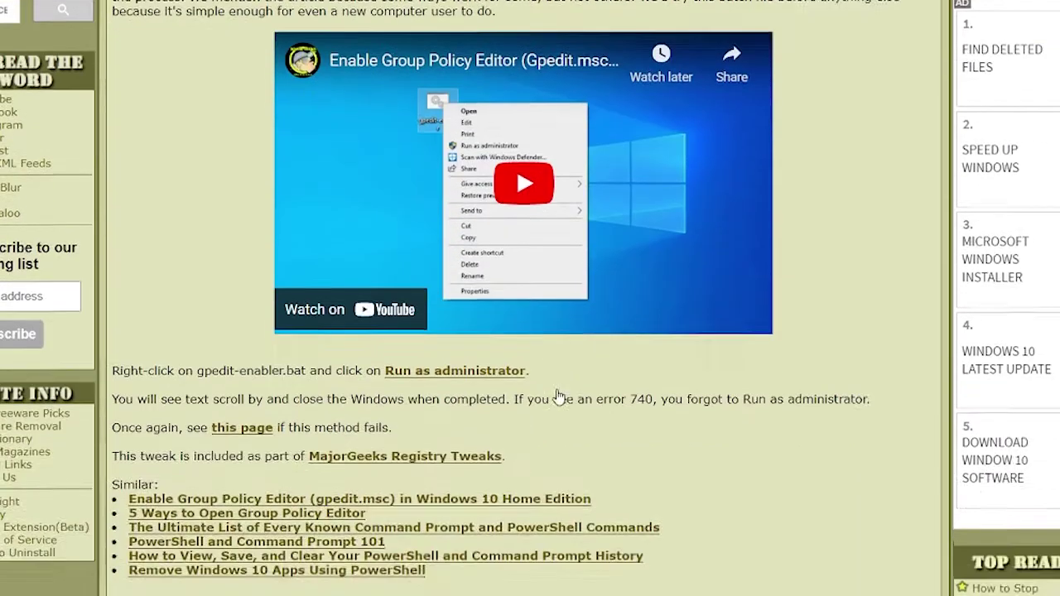
scroll(560, 397, up, 2)
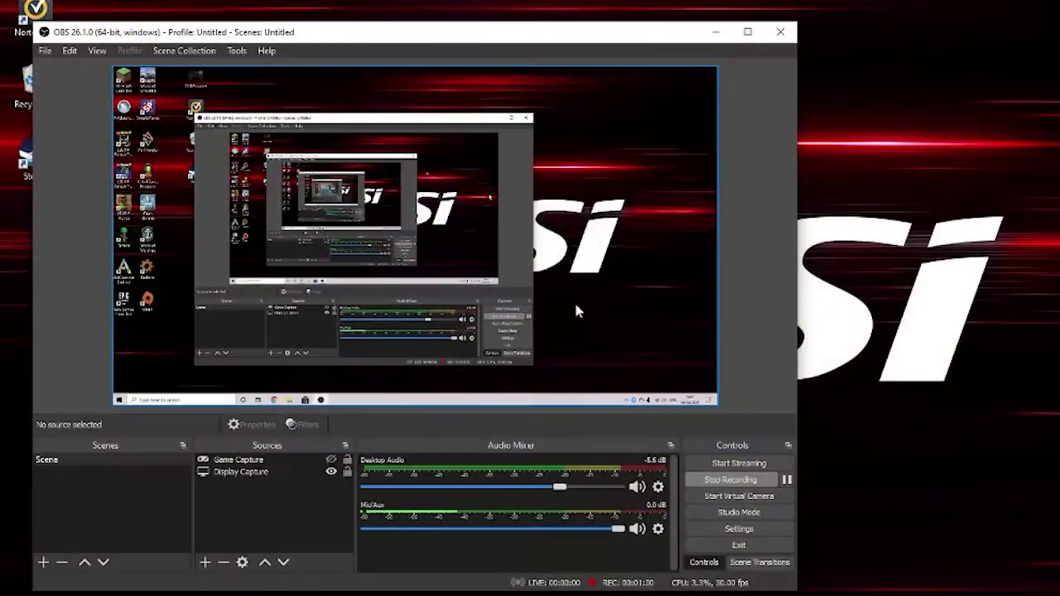
Step: Run gpedit-enabler.bat from the downloaded folder without elevation, producing Error 740 messages
key(super+e)
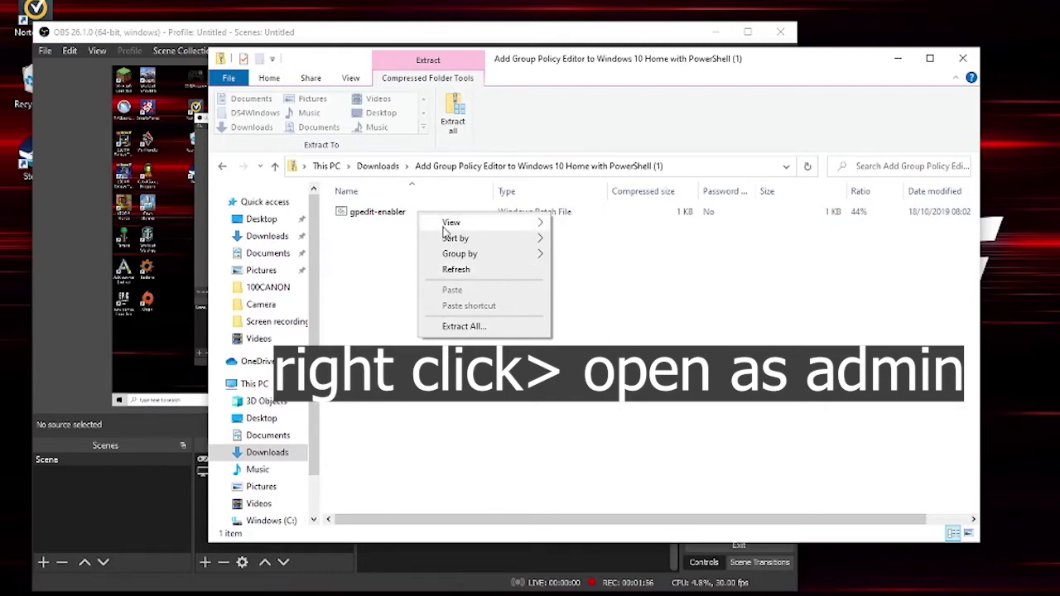
click(609, 288)
click(485, 217)
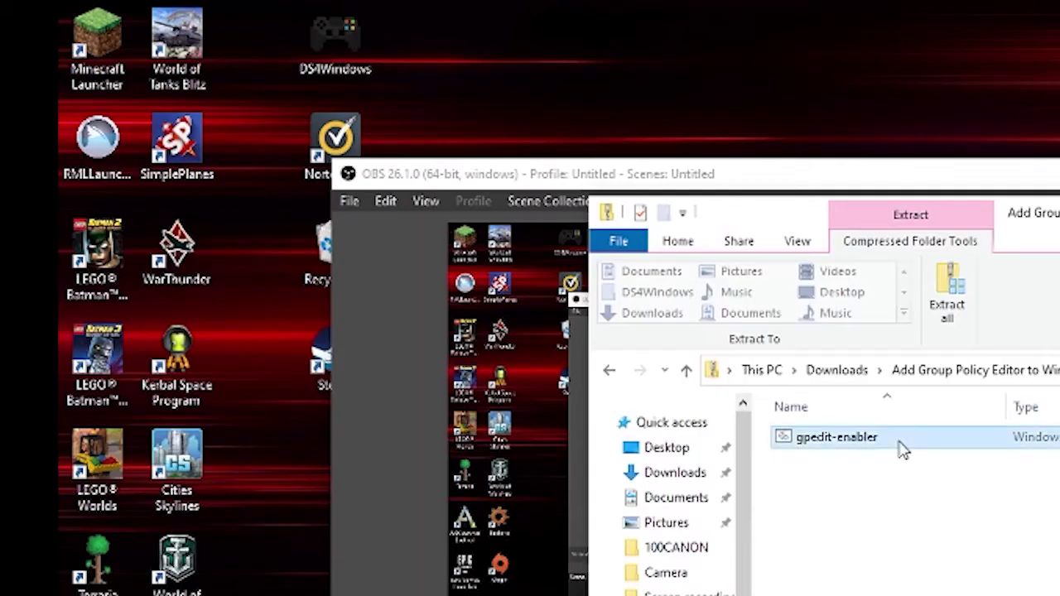
double_click(903, 447)
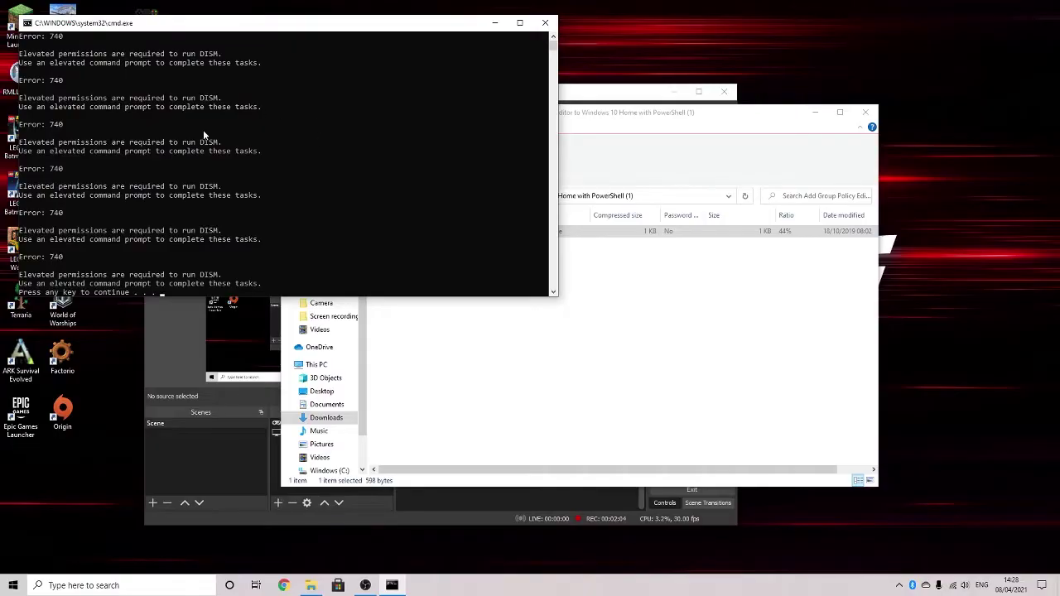
Step: Close the Error 740 command window and the downloaded folder's Explorer window
click(545, 23)
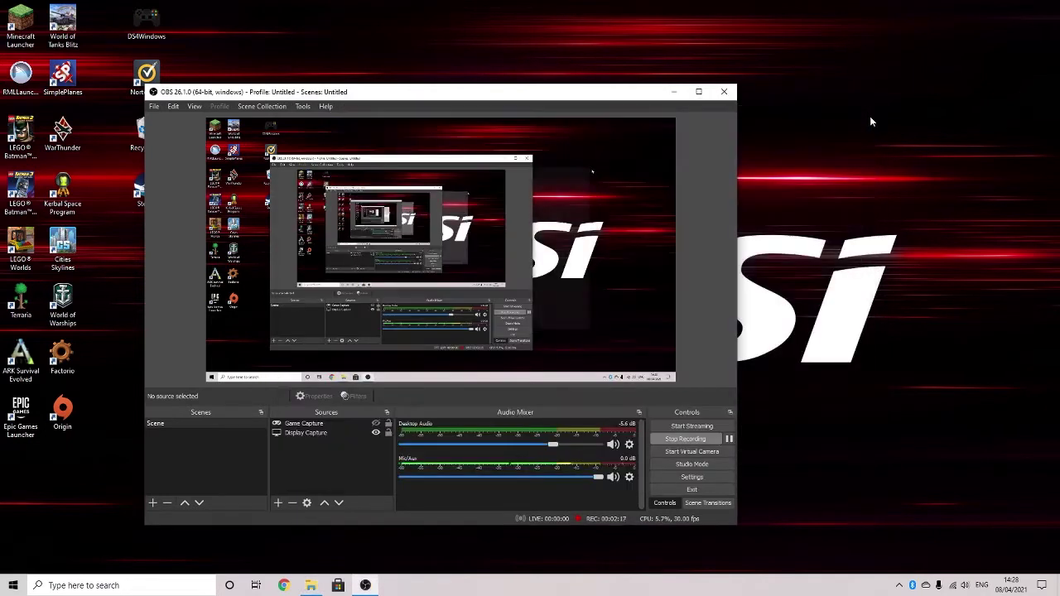
click(868, 116)
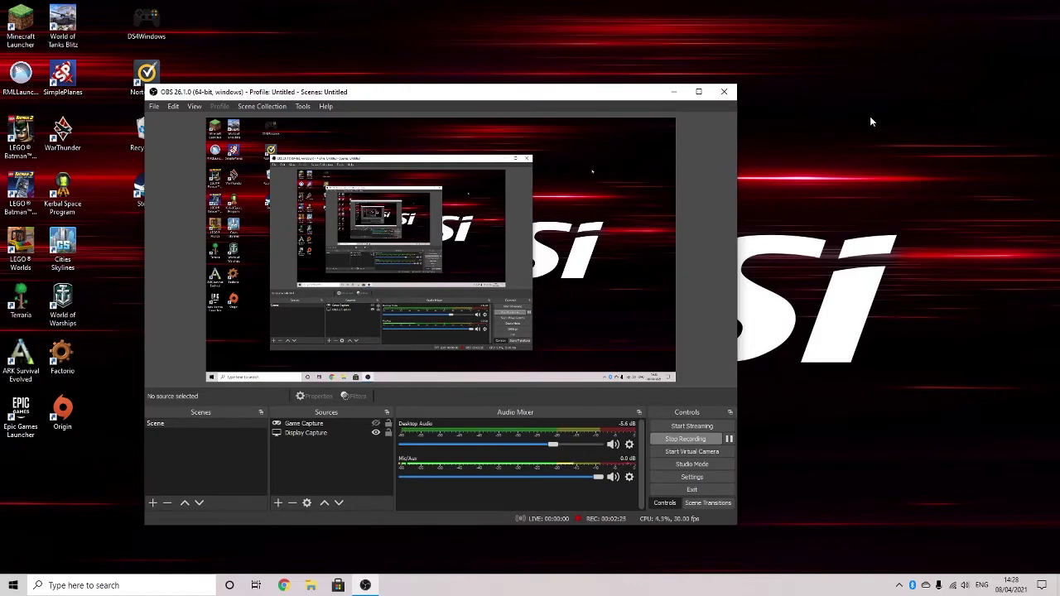
Step: Launch gpedit.msc from the taskbar search box
click(83, 583)
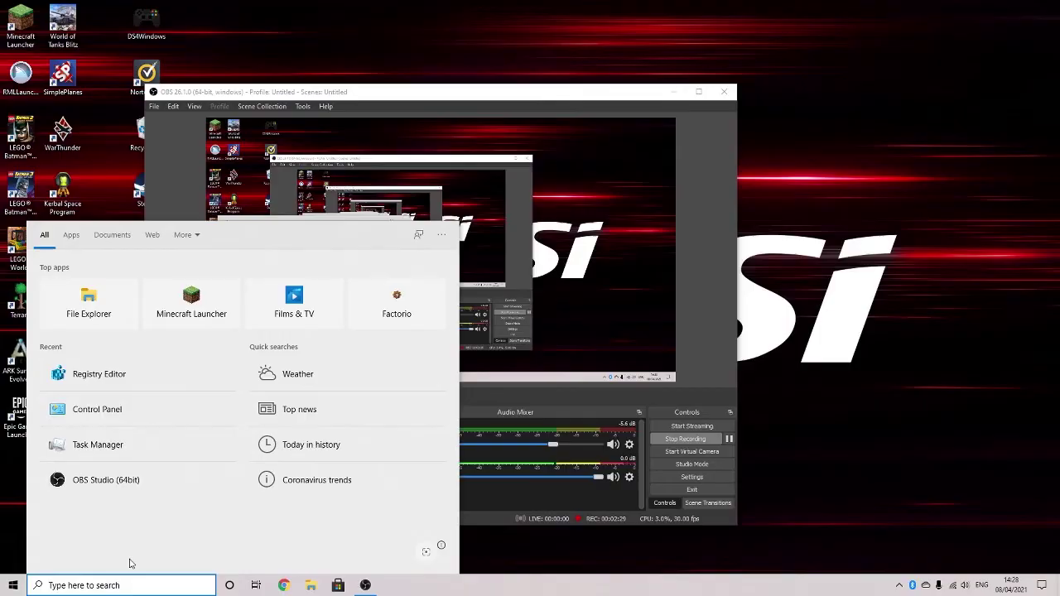
text(g)
text(p)
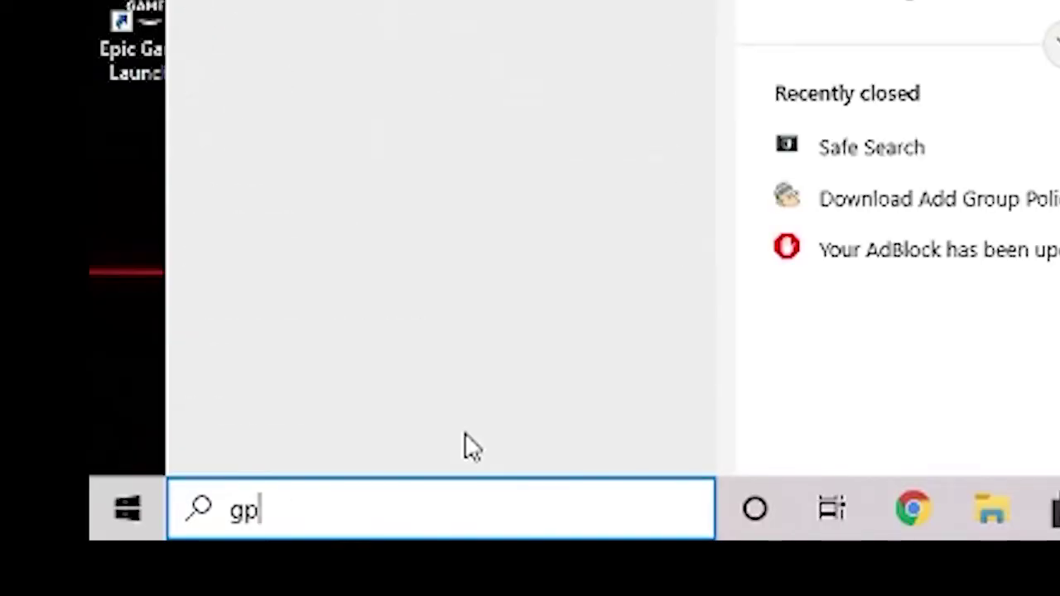
text(edit.m)
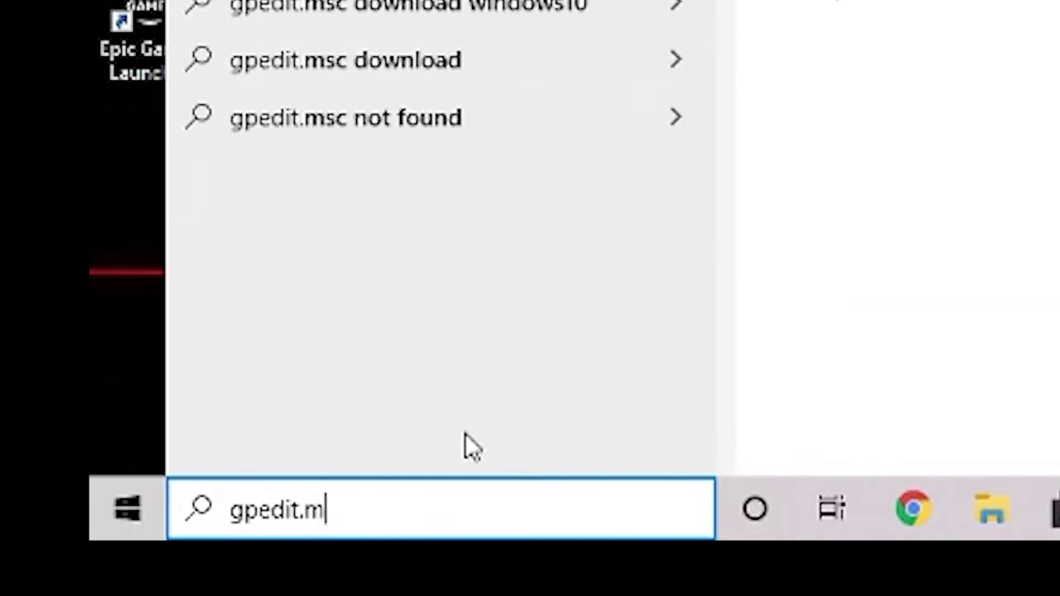
text(sc)
key(Return)
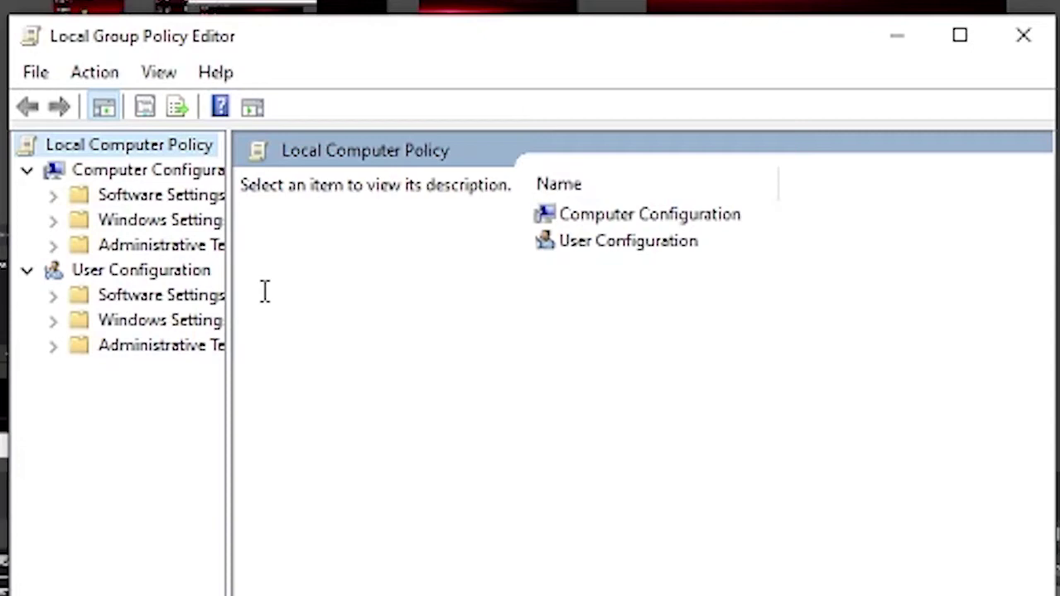
Step: Navigate to Computer Configuration > Security Settings > Local Policies > User Rights Assignment
click(148, 170)
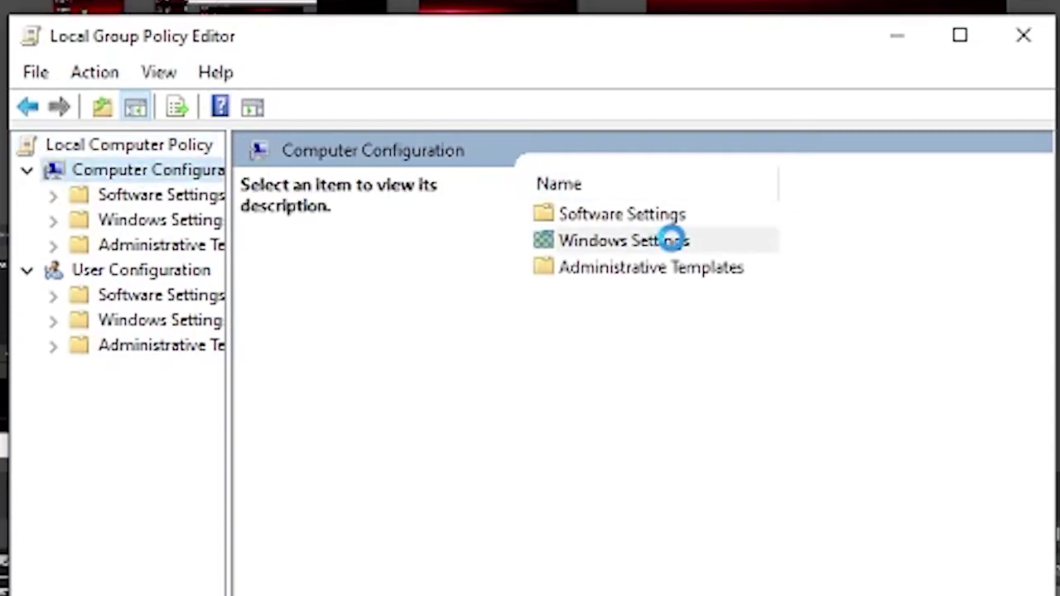
click(664, 241)
double_click(611, 243)
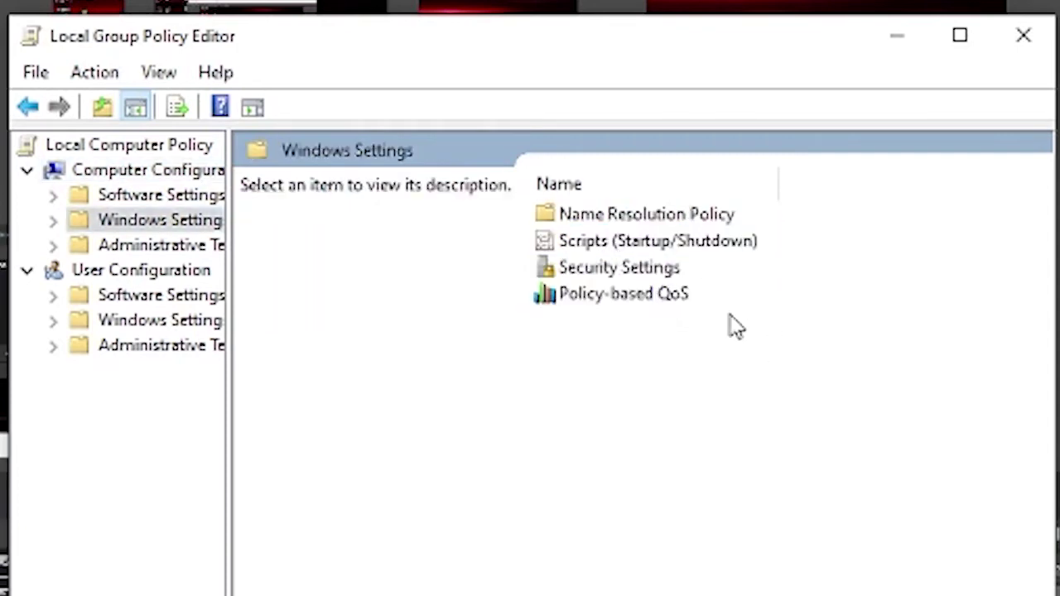
double_click(672, 267)
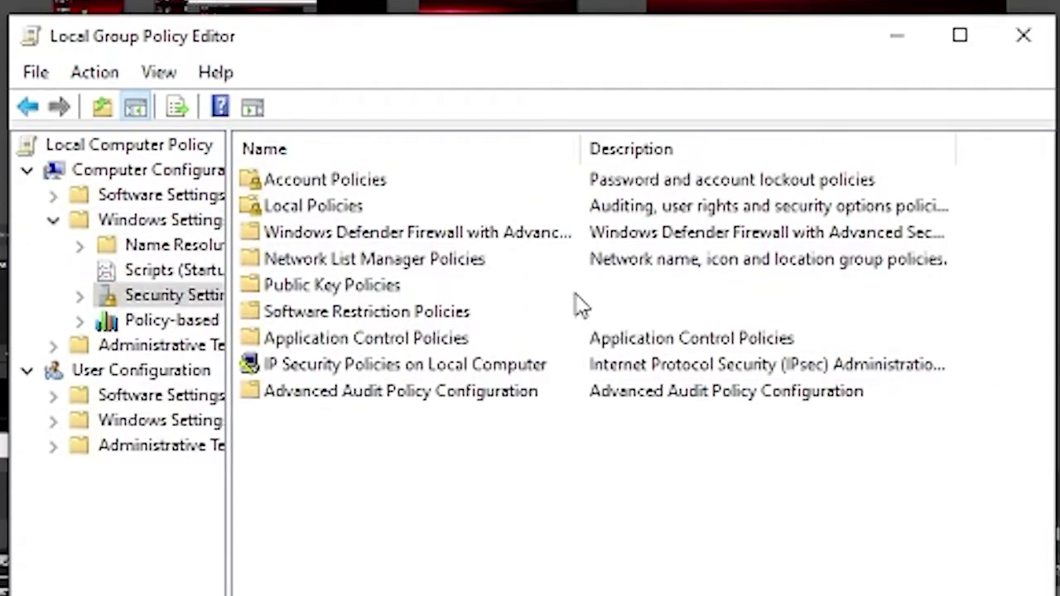
double_click(364, 206)
double_click(356, 233)
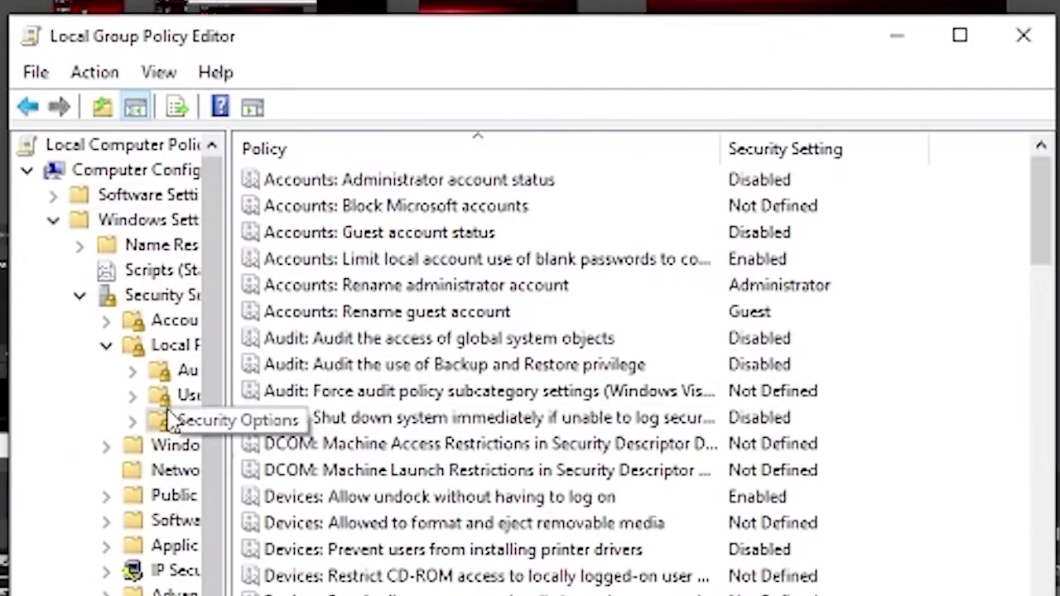
click(170, 395)
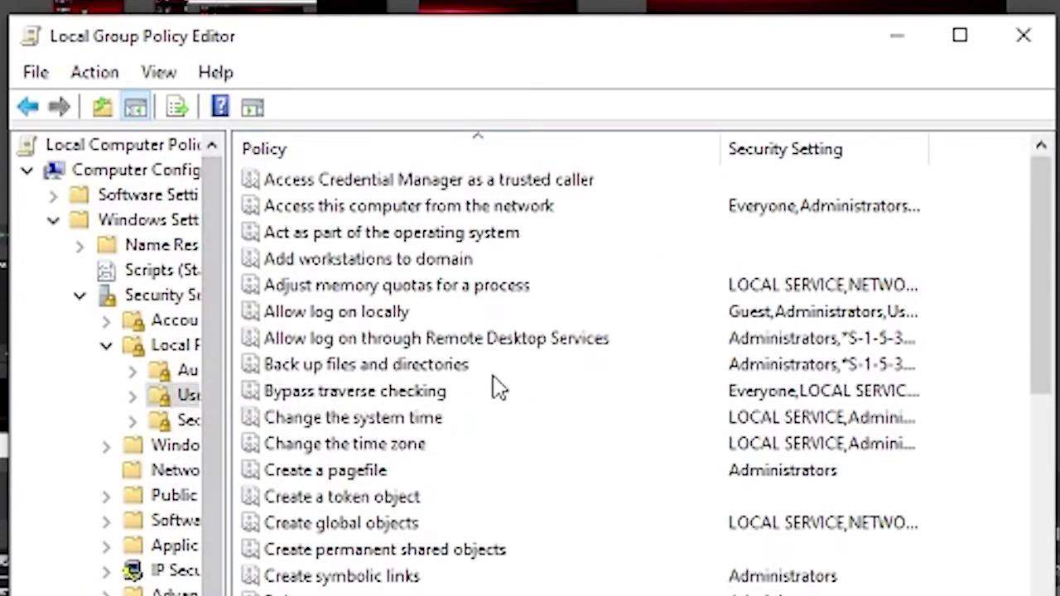
scroll(493, 483, down, 3)
scroll(503, 507, down, 2)
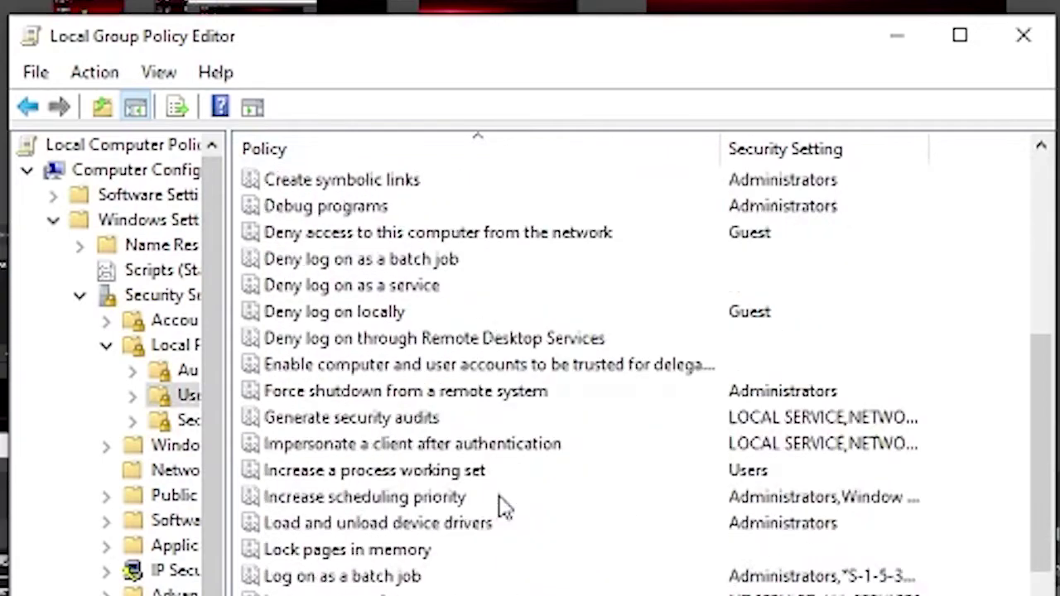
scroll(502, 506, up, 4)
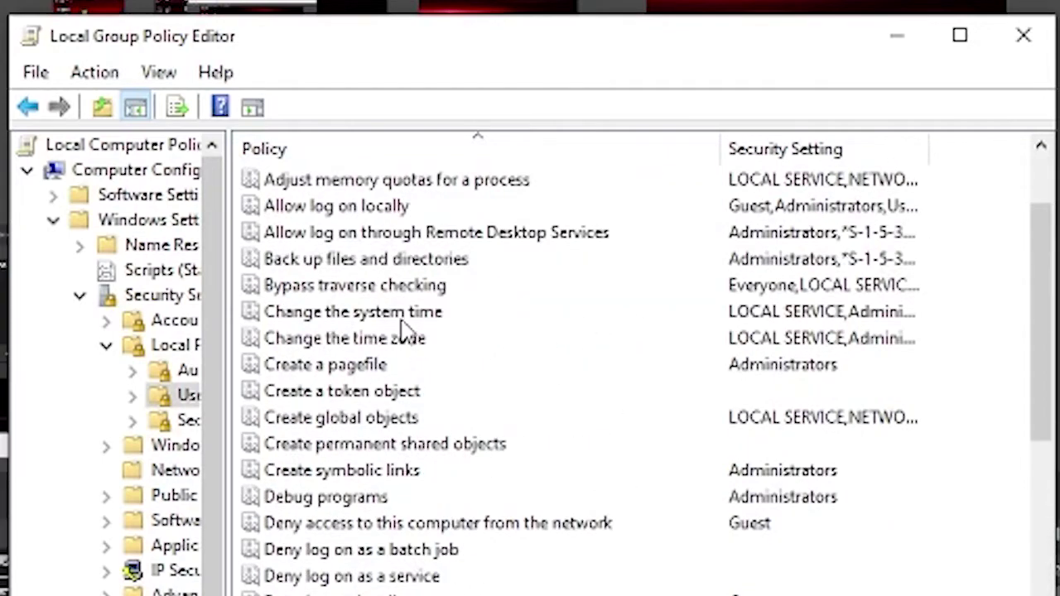
Step: Add Everyone to the Change the time zone right, apply it, and close gpedit
double_click(426, 341)
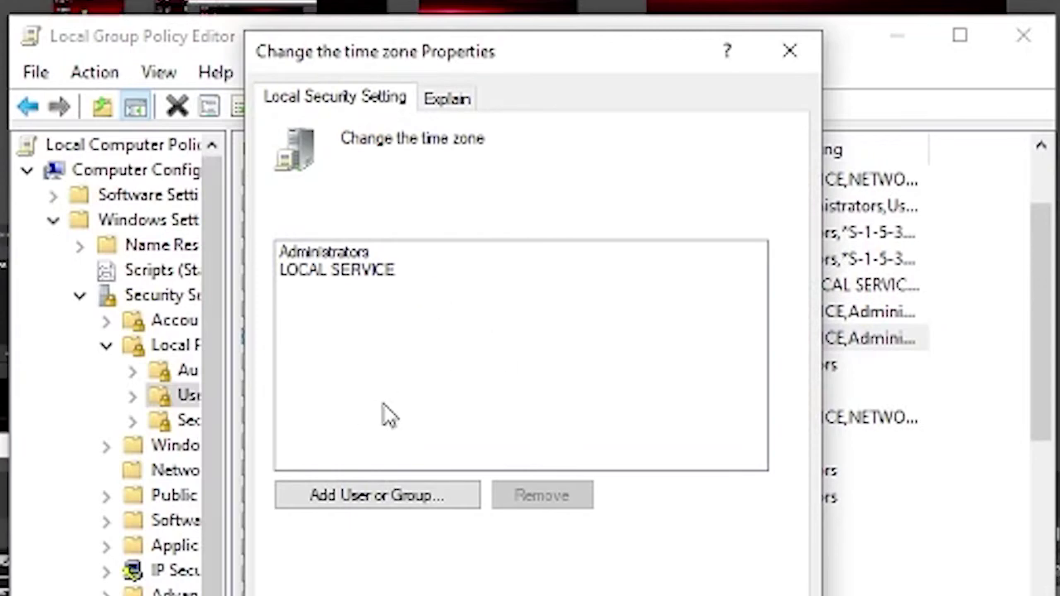
click(386, 499)
text(E)
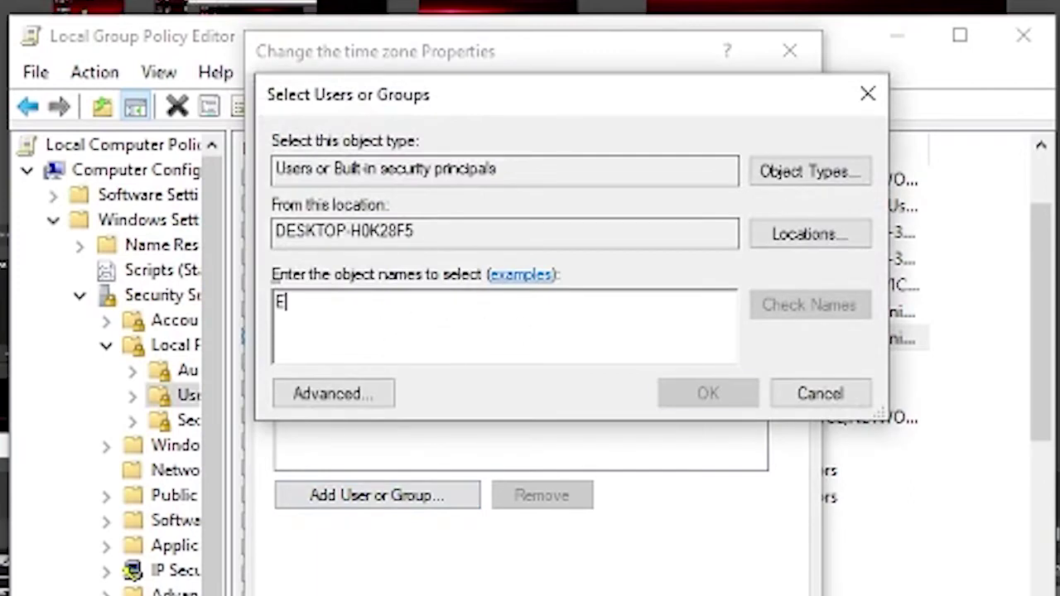
text(veryone)
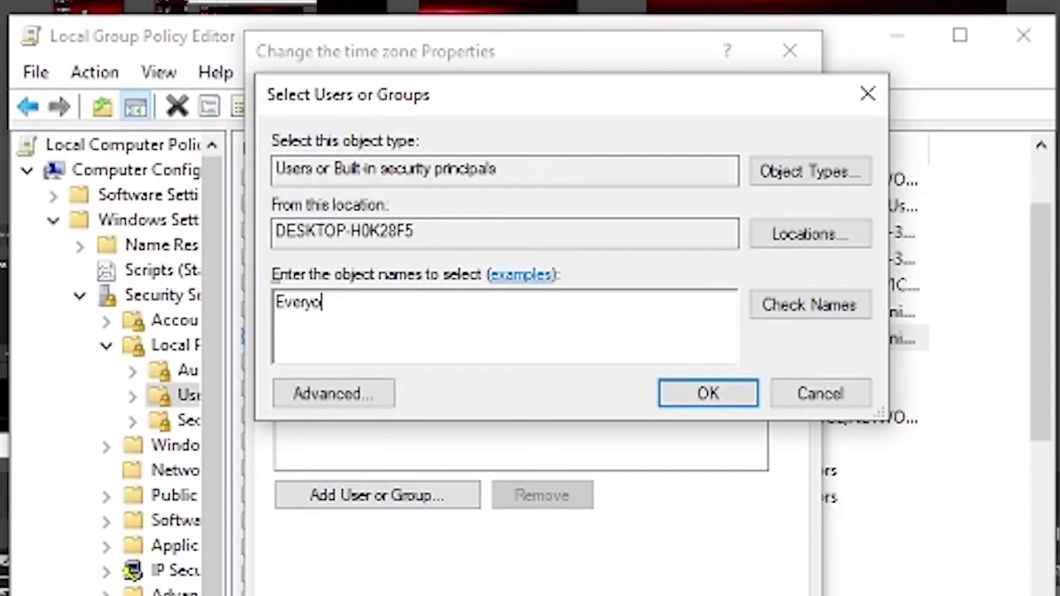
click(700, 401)
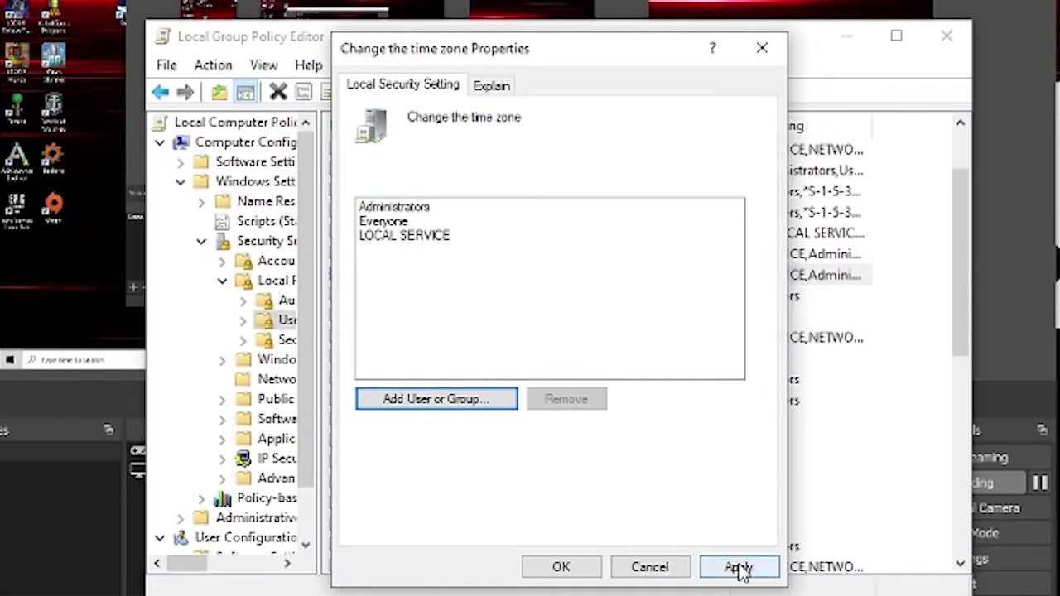
click(737, 568)
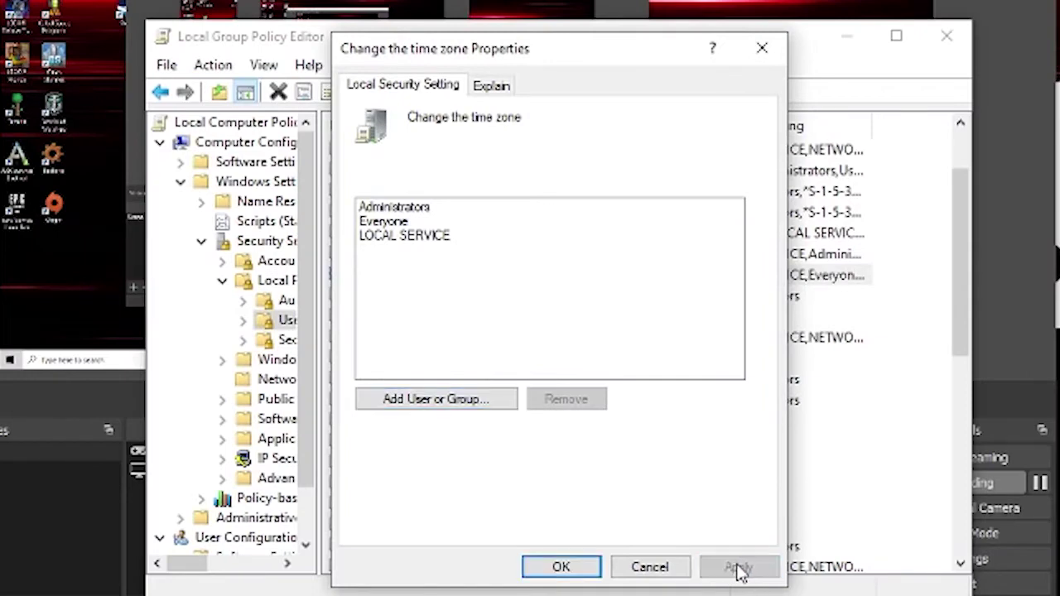
click(785, 58)
click(944, 35)
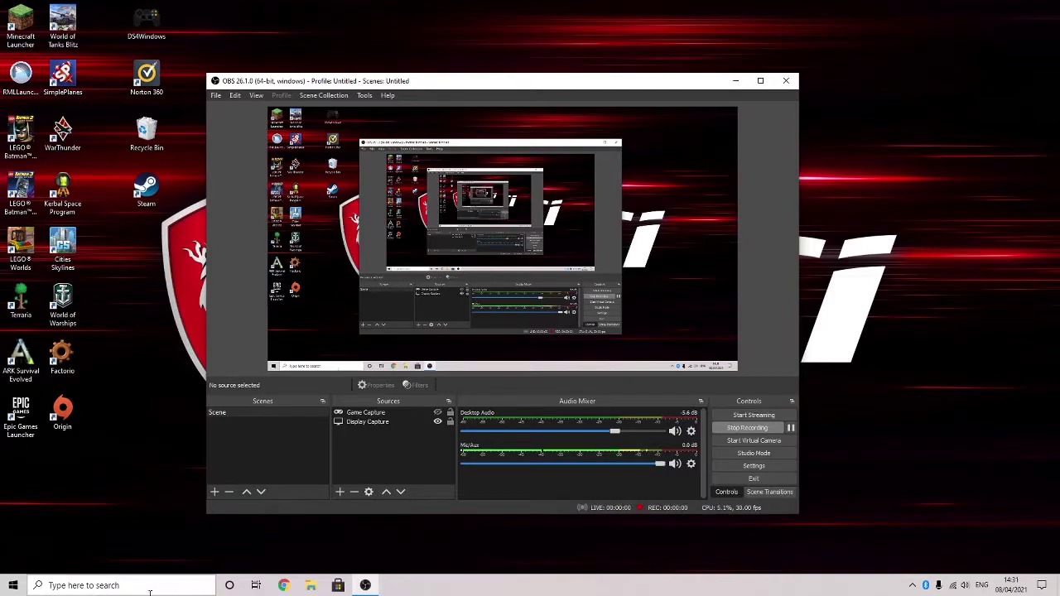
Step: Reopen Date and Time via Control Panel's Clock and Region, then its Time Zone Settings
click(124, 586)
click(148, 404)
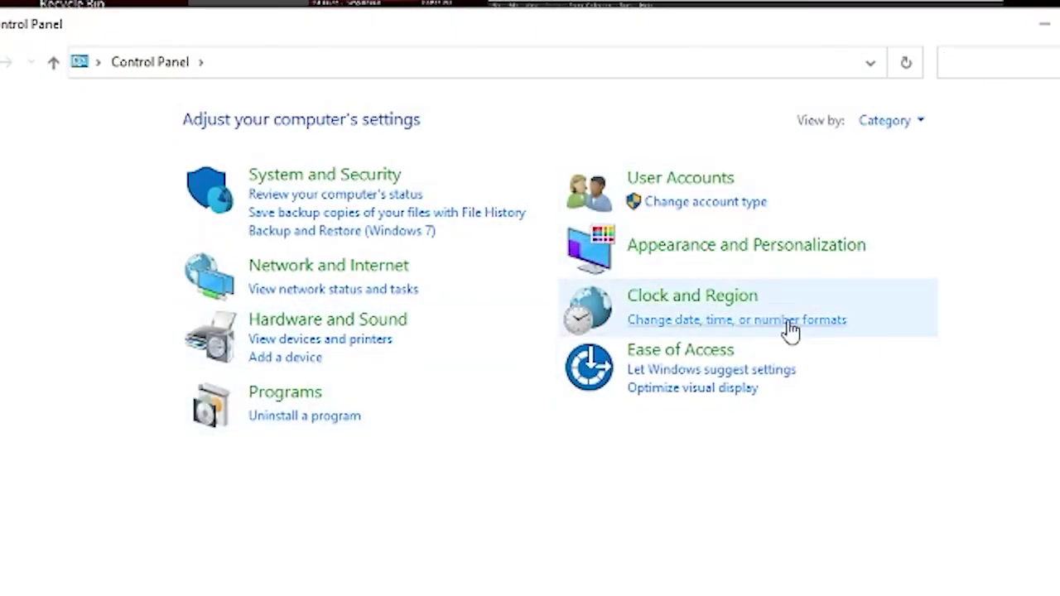
click(748, 298)
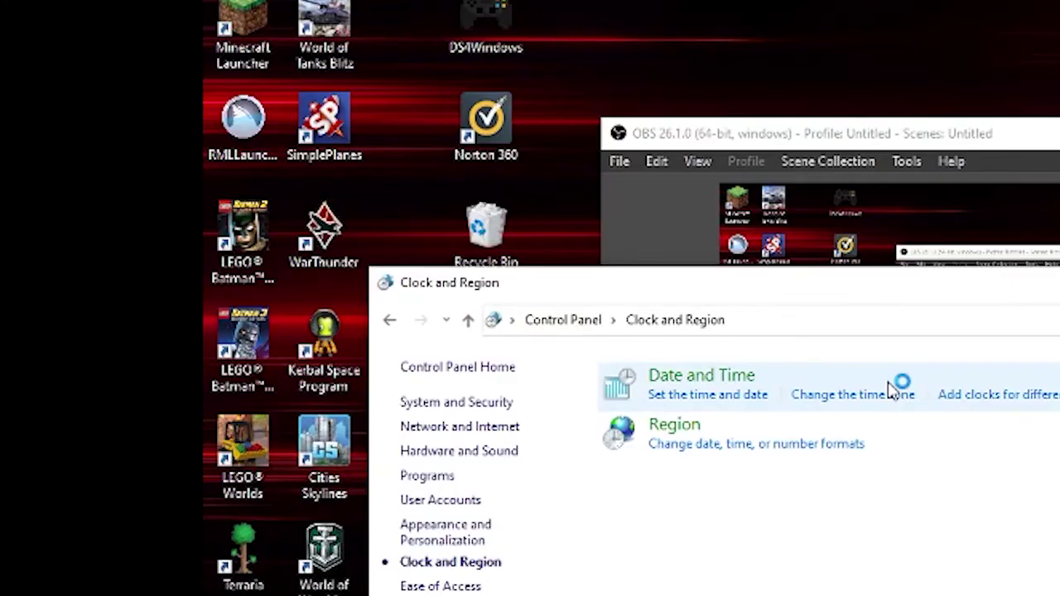
click(903, 396)
click(662, 283)
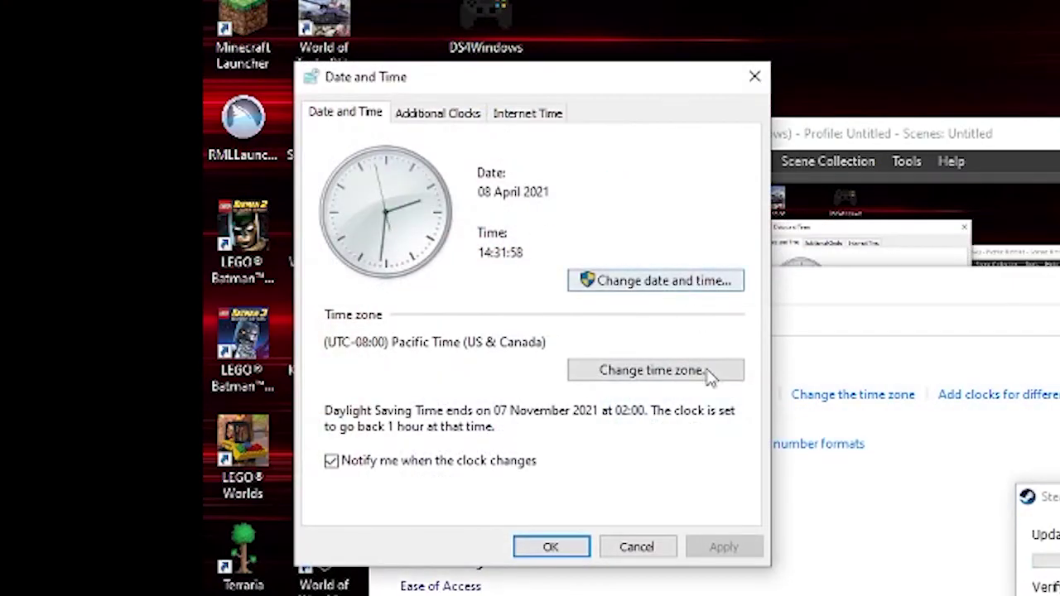
click(684, 371)
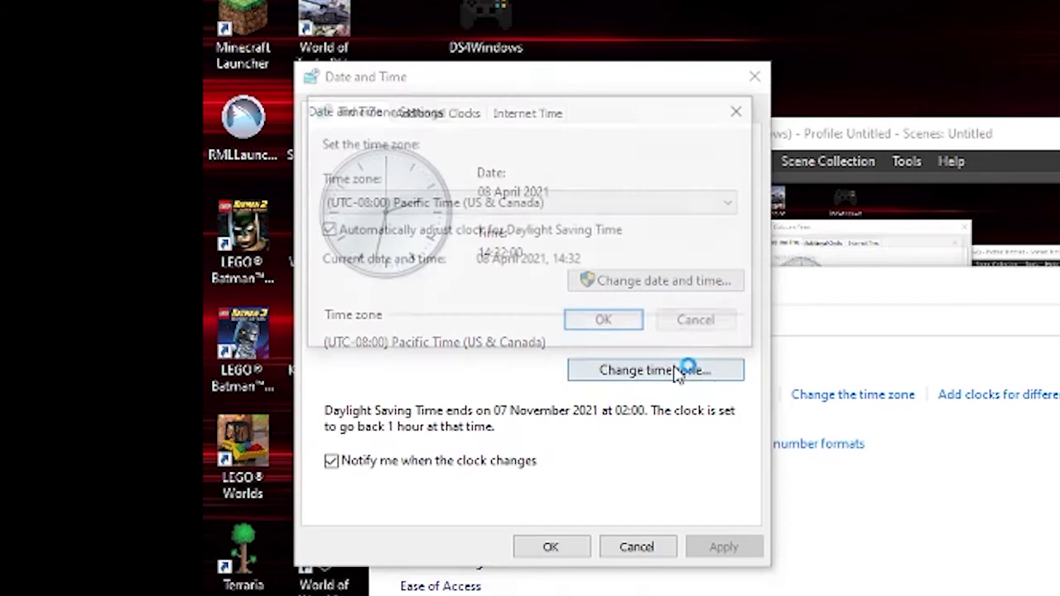
Step: Choose (UTC+00:00) Dublin, Edinburgh, Lisbon, London from the time zone list and confirm
click(611, 206)
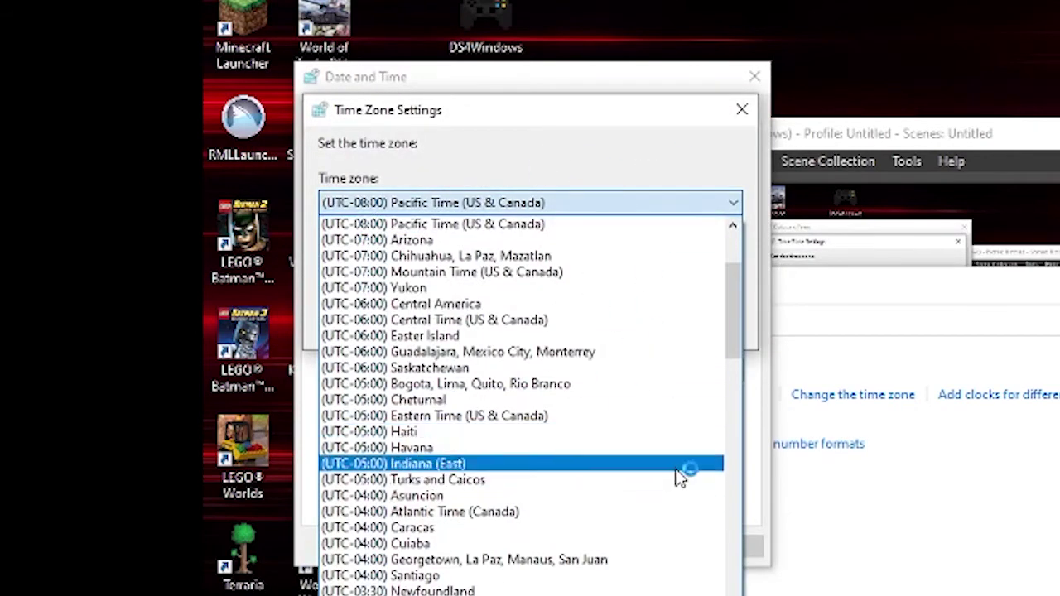
scroll(667, 570, down, 1)
scroll(655, 571, down, 1)
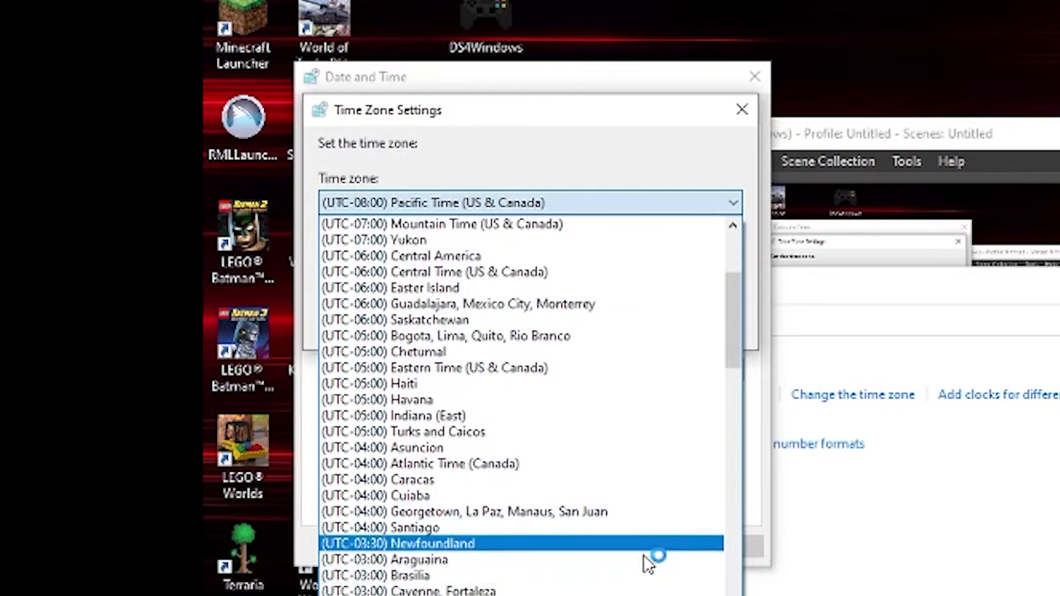
scroll(646, 571, down, 1)
scroll(642, 572, down, 2)
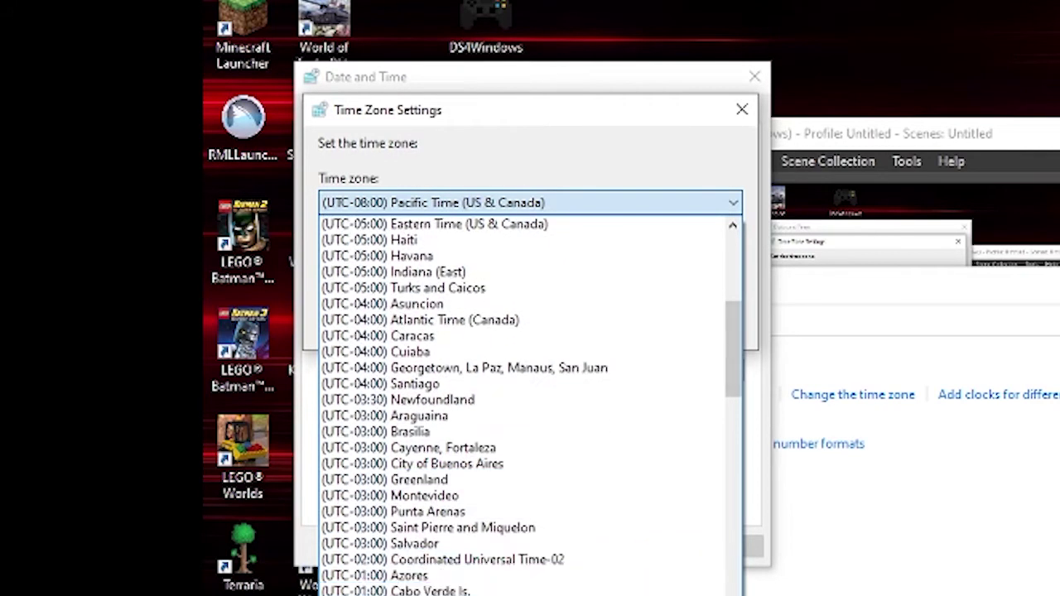
scroll(696, 576, down, 1)
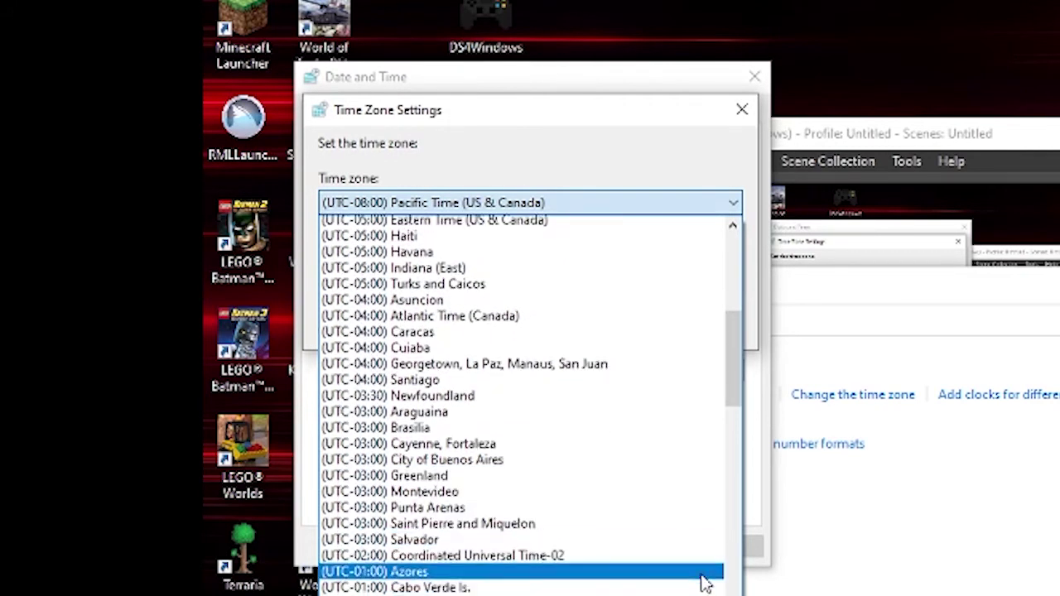
click(696, 576)
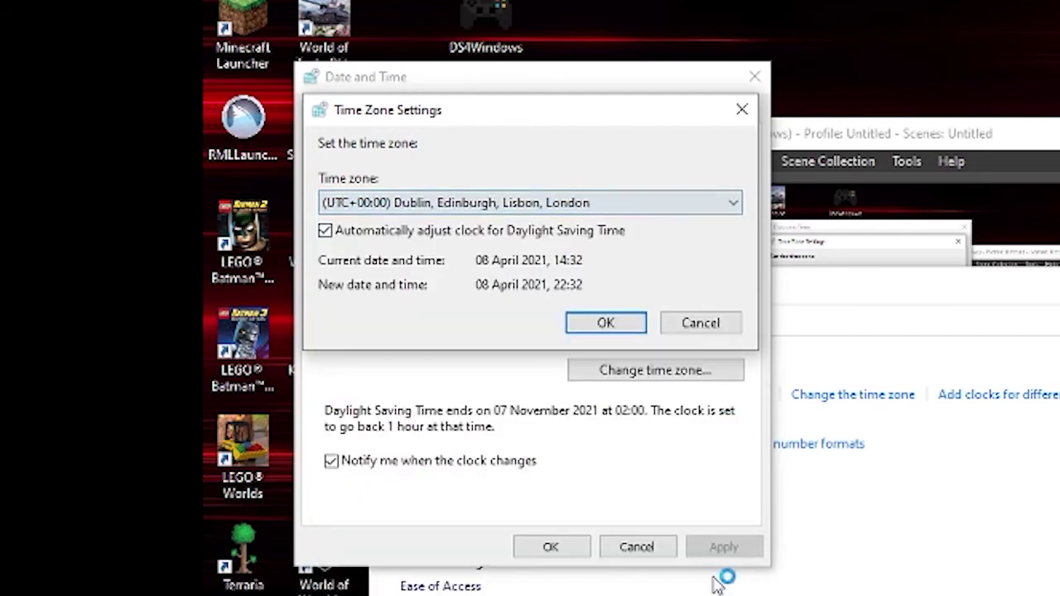
click(605, 327)
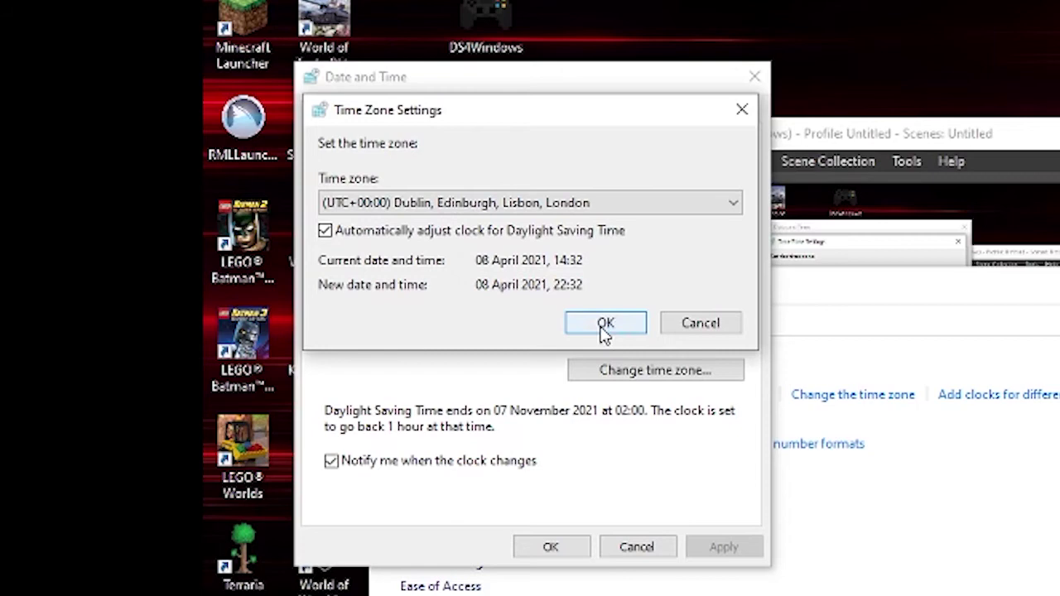
click(605, 325)
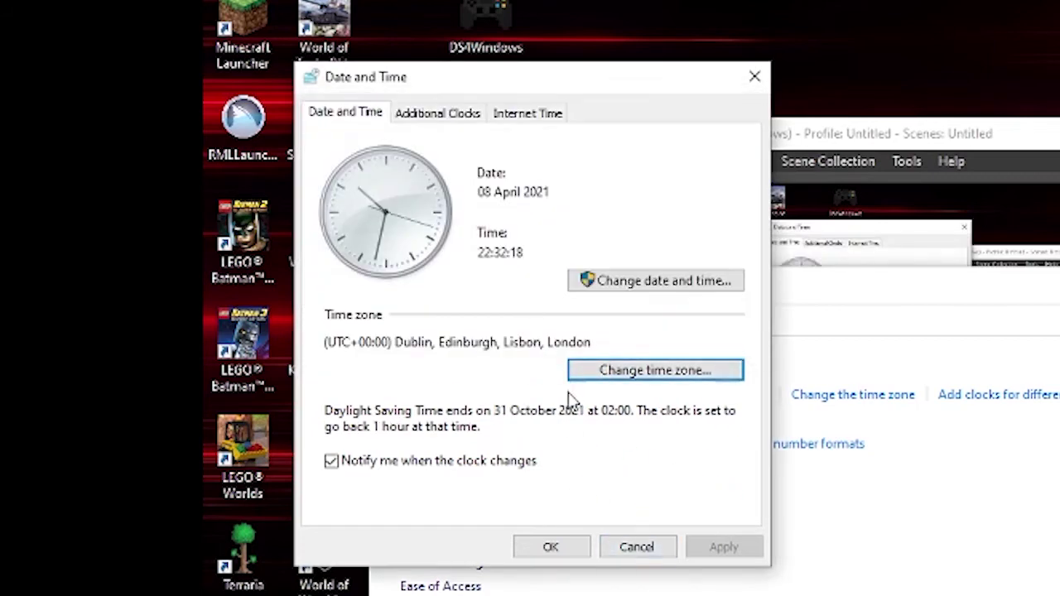
Step: Close Date and Time, move the Settings window aside, and open Windows search
click(555, 549)
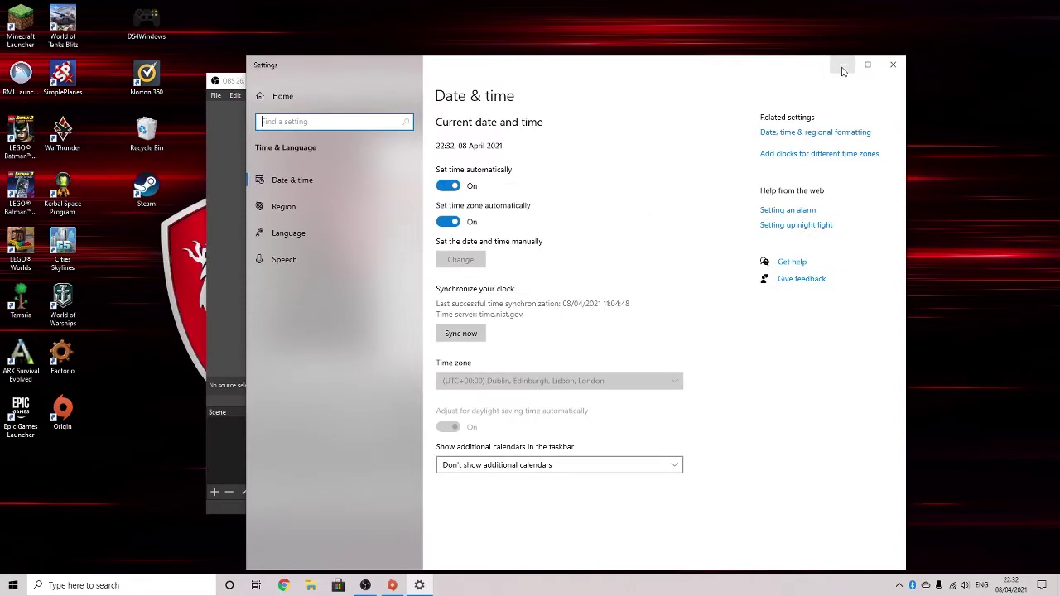
drag(812, 69, 903, 82)
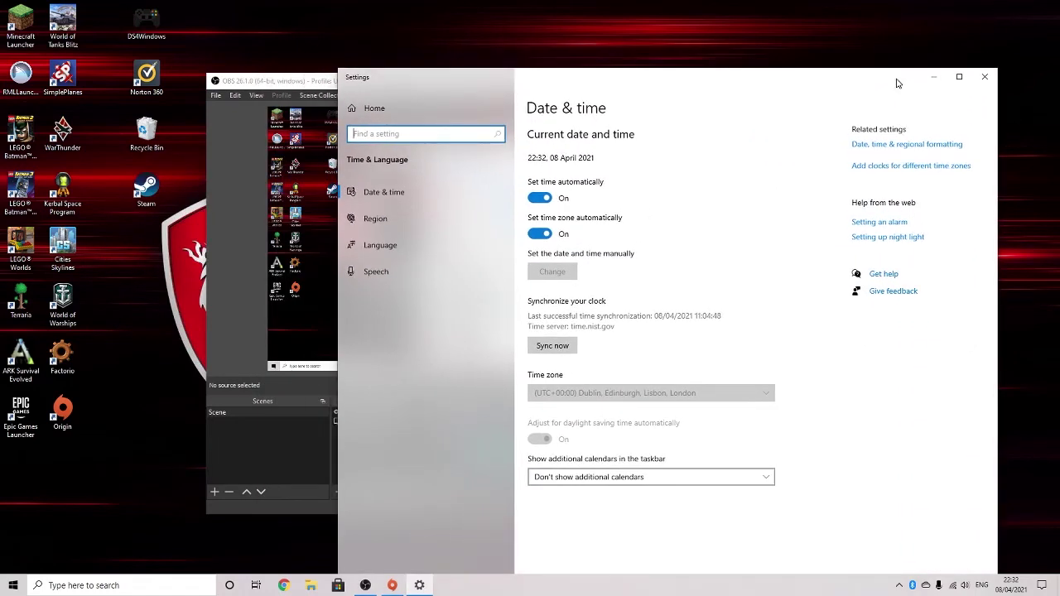
click(130, 575)
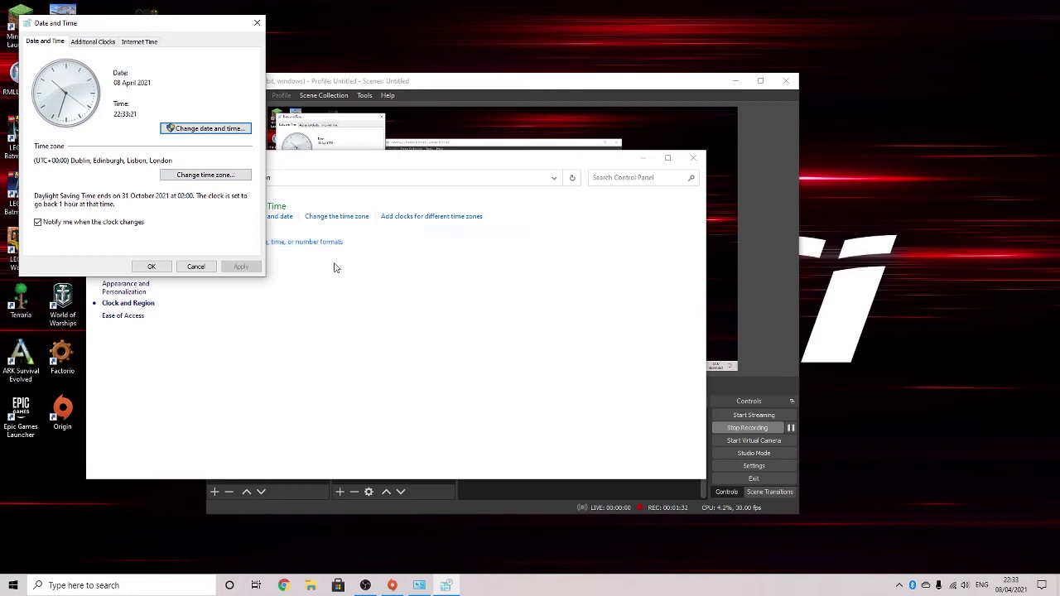
Step: Confirm the London time zone in Date and Time and close the Clock and Region window
click(257, 22)
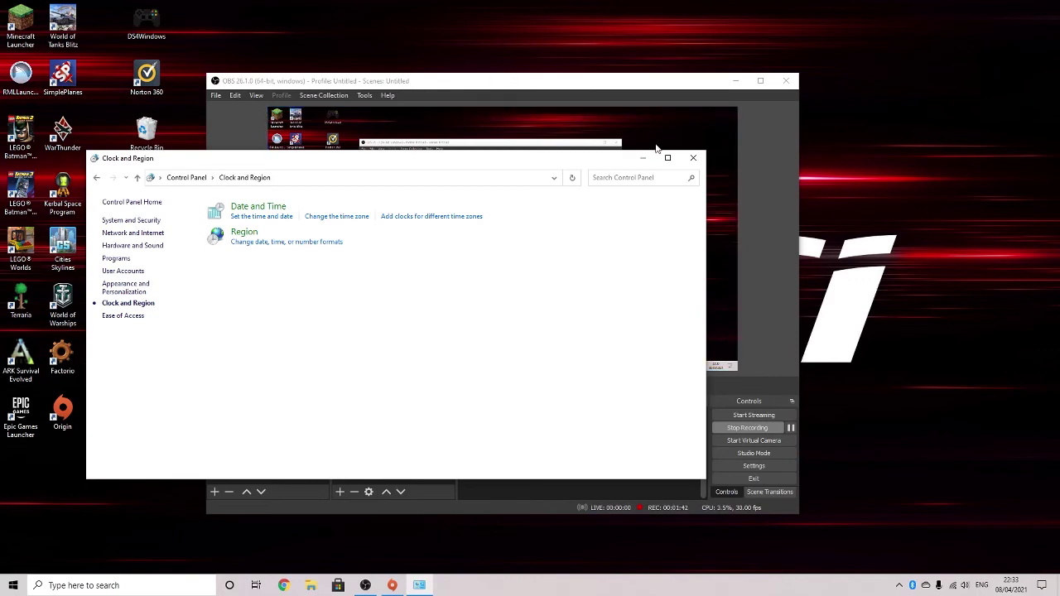
click(693, 158)
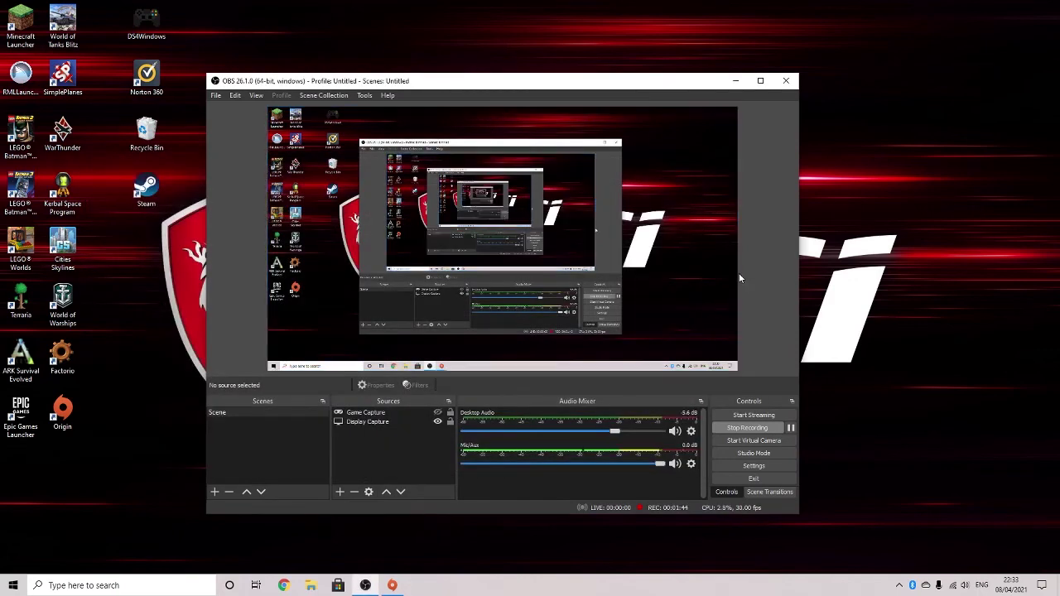